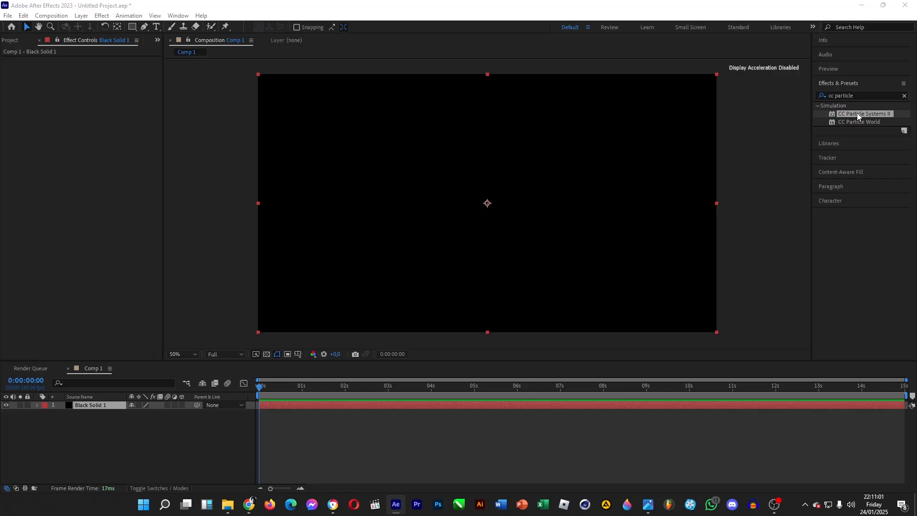
# Apply the CC Particle Systems II effect to Black Solid 1, with Birth Rate 25 and Longevity 3 seconds.
pyautogui.moveTo(857, 113); pyautogui.dragTo(100, 405)
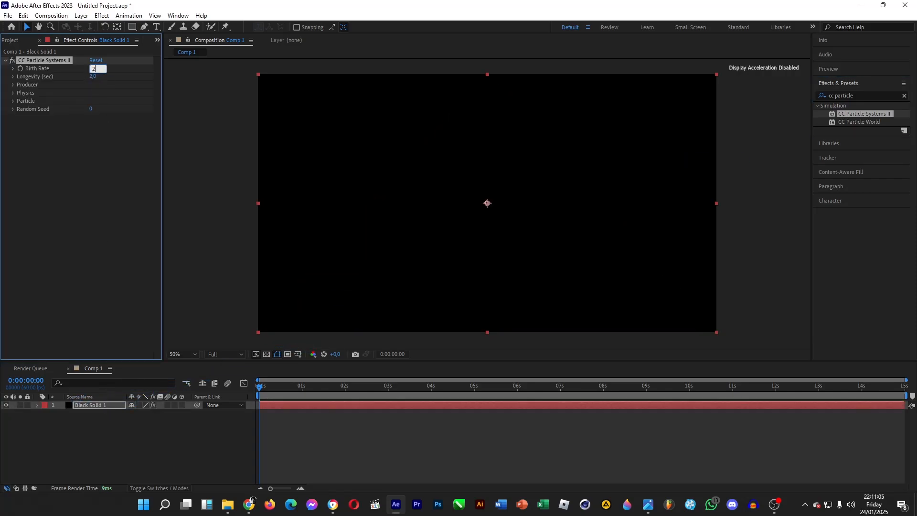
pyautogui.click(94, 78)
pyautogui.write('3')
pyautogui.press('Return')
pyautogui.click(13, 77)
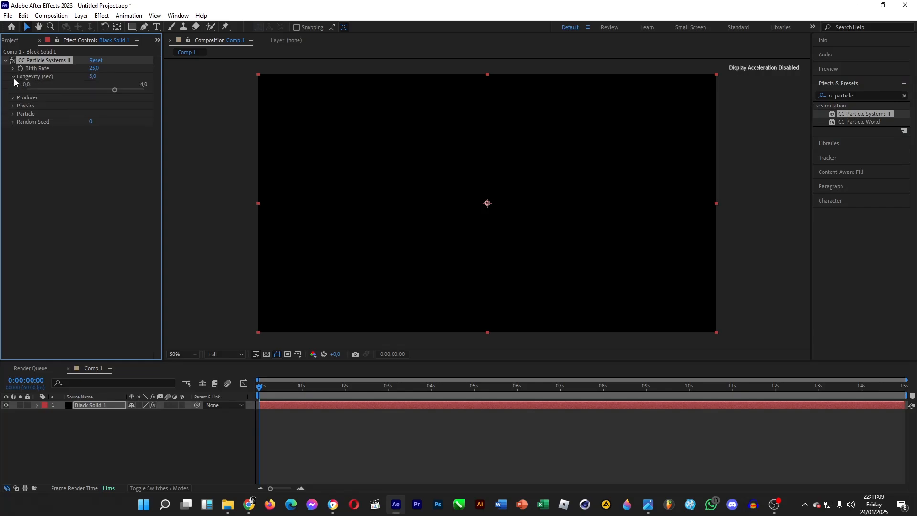
# Set the particle Producer's Radius X and Radius Y both to 0.
pyautogui.click(13, 98)
pyautogui.click(96, 114)
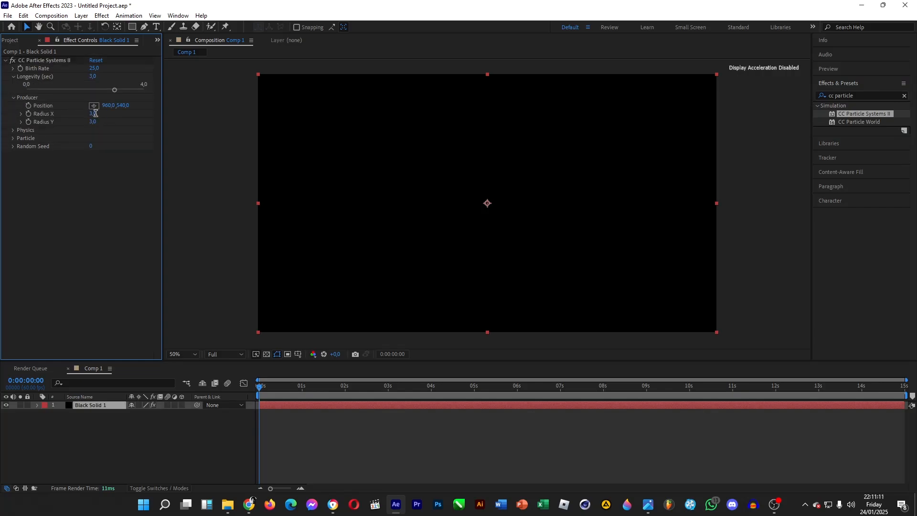
pyautogui.write('0')
pyautogui.click(92, 125)
pyautogui.write('0')
pyautogui.press('Return')
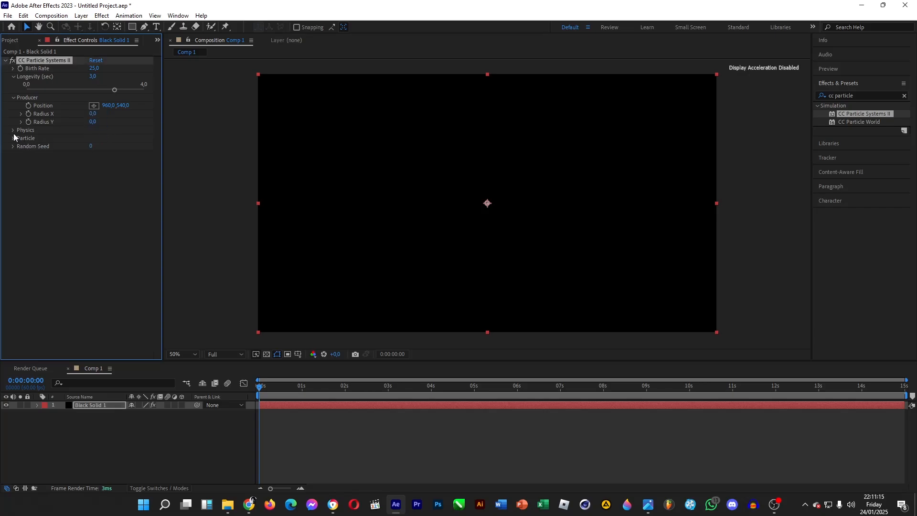
# Set the particle Physics animation to Twirl with a Velocity of 0.1.
pyautogui.click(12, 131)
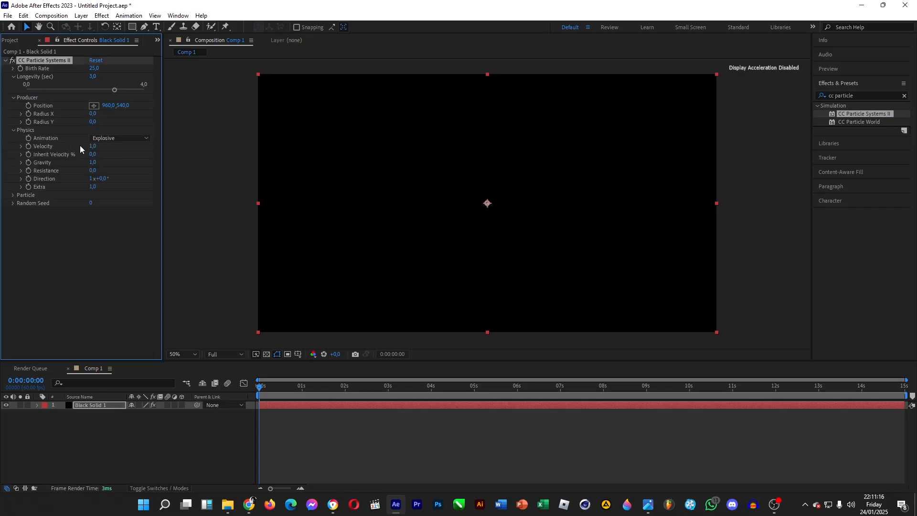
pyautogui.click(107, 138)
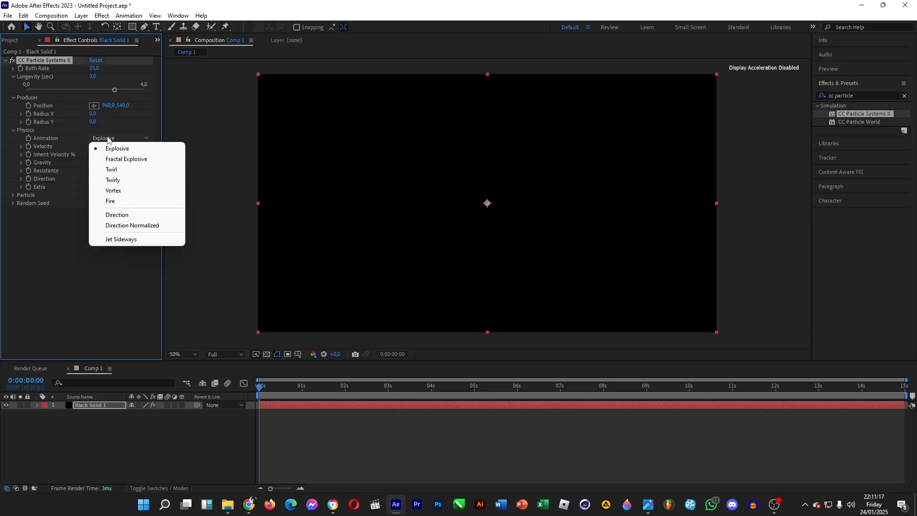
pyautogui.click(111, 169)
pyautogui.click(95, 147)
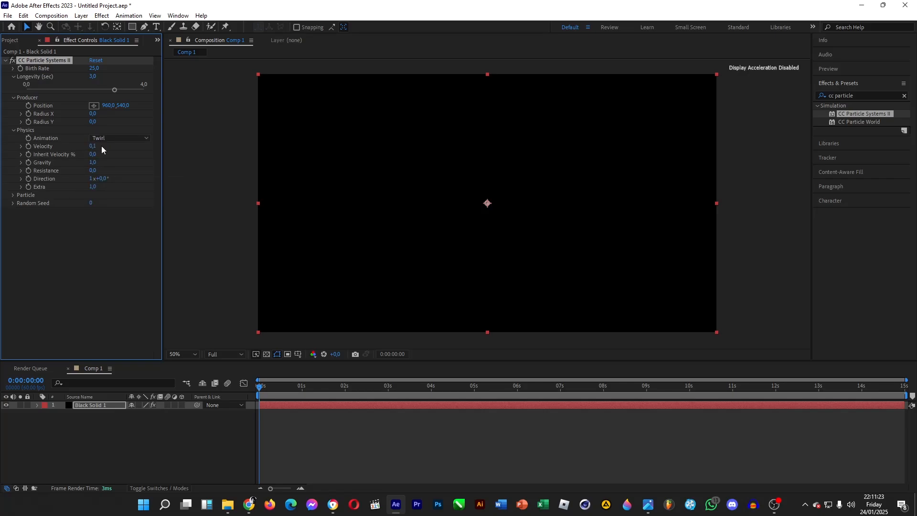
# Set the Physics values to Inherit Velocity -5%, Gravity 0 and Resistance 1.
pyautogui.click(94, 154)
pyautogui.press('Return')
pyautogui.click(93, 163)
pyautogui.write('0')
pyautogui.press('Return')
pyautogui.click(94, 171)
pyautogui.write('1')
pyautogui.press('Return')
# Change the Particle Type to Faded Sphere.
pyautogui.click(13, 195)
pyautogui.click(110, 202)
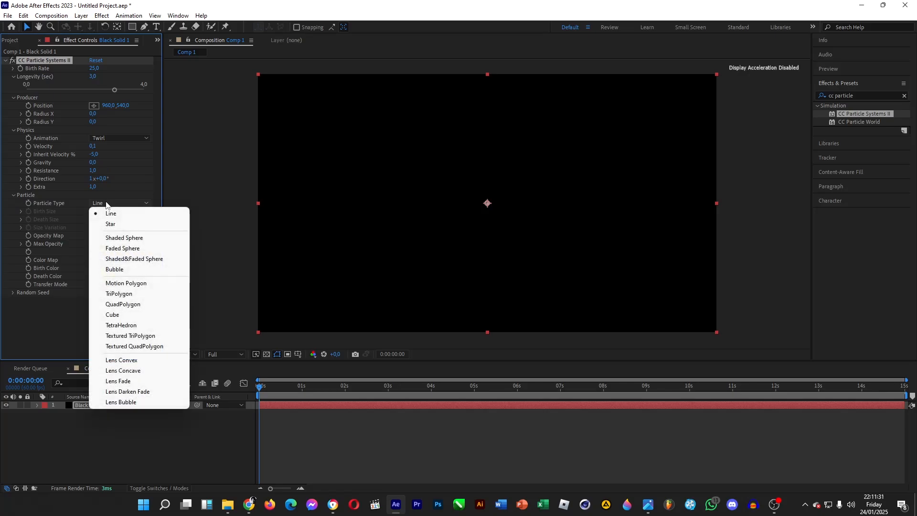
pyautogui.click(127, 248)
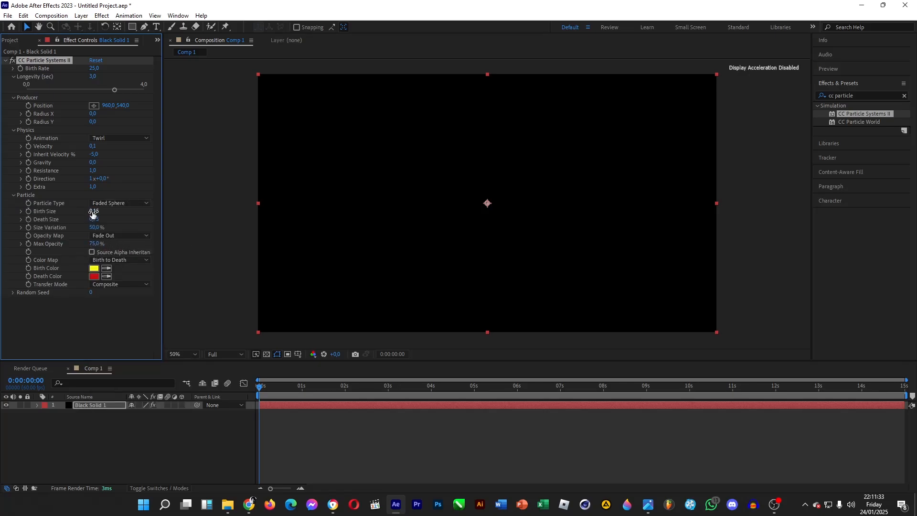
# Set the particle Birth Size to 0.05, Death Size to 0, and both Size Variation and Max Opacity to 100%.
pyautogui.write('0,0')
pyautogui.click(95, 219)
pyautogui.write('9')
pyautogui.press('Return')
pyautogui.moveTo(94, 227); pyautogui.dragTo(158, 230)
pyautogui.moveTo(92, 245); pyautogui.dragTo(123, 241)
# Make the particle Birth Color and Death Color white (FFFFFF) and scrub through the timeline to preview the particles.
pyautogui.click(93, 268)
pyautogui.write('FFFFFF')
pyautogui.click(760, 183)
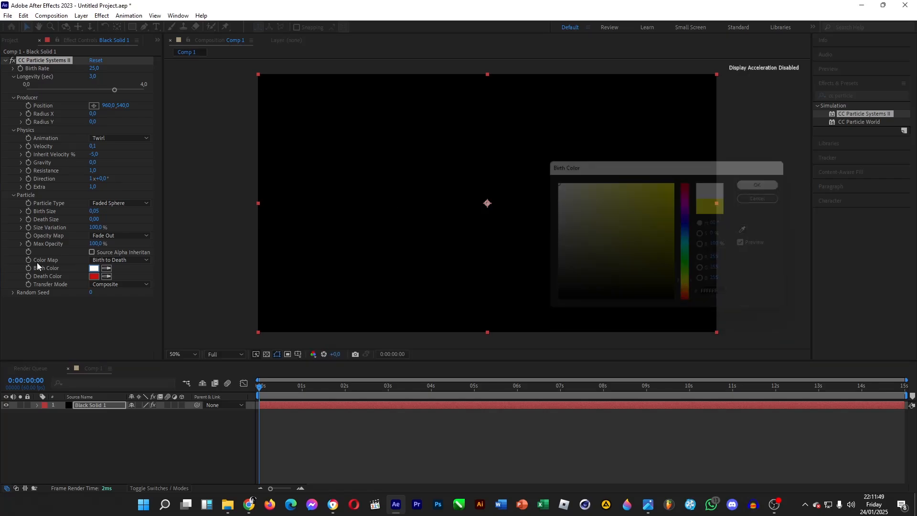
pyautogui.click(105, 277)
pyautogui.click(94, 268)
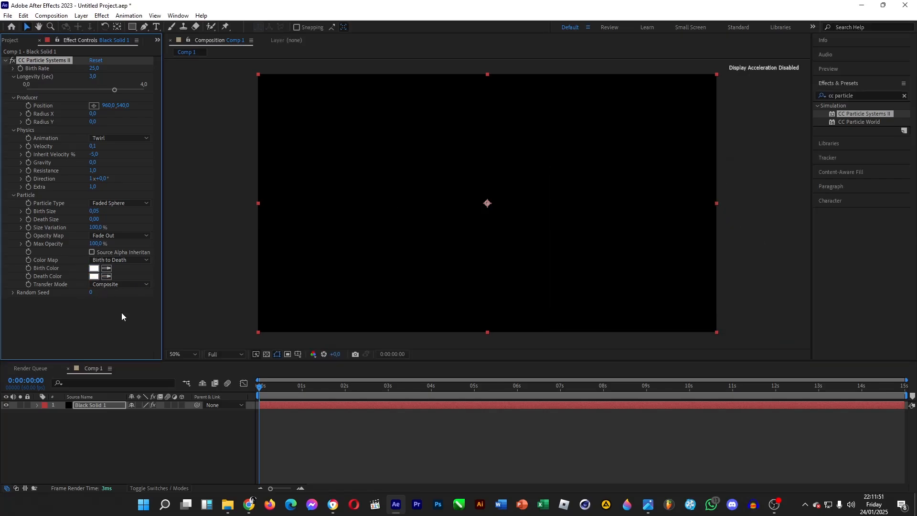
pyautogui.click(176, 425)
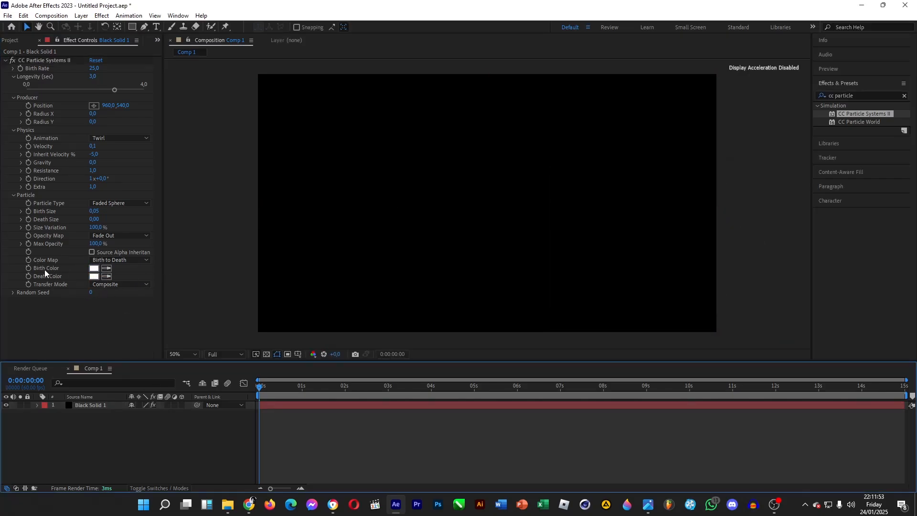
pyautogui.moveTo(261, 388); pyautogui.dragTo(468, 386)
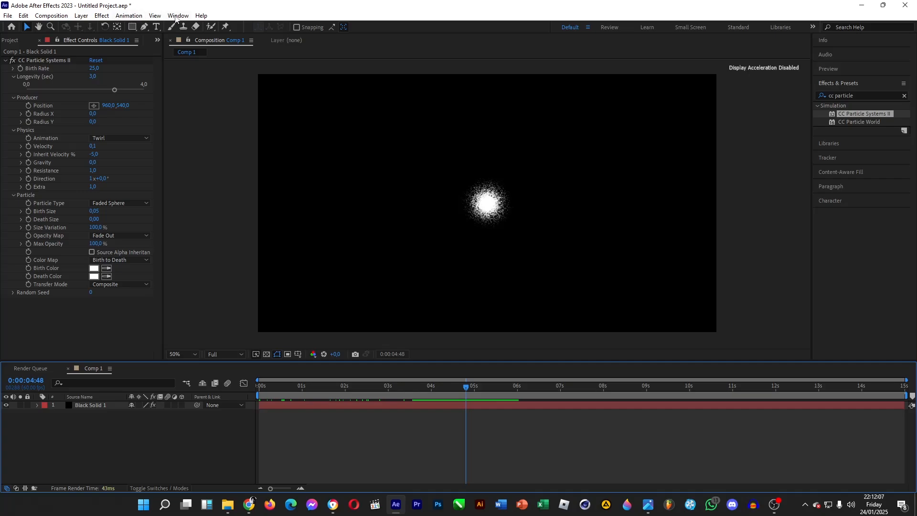
# Open Motion Sketch and return the playhead to the start of the composition.
pyautogui.click(156, 16)
pyautogui.moveTo(175, 18)
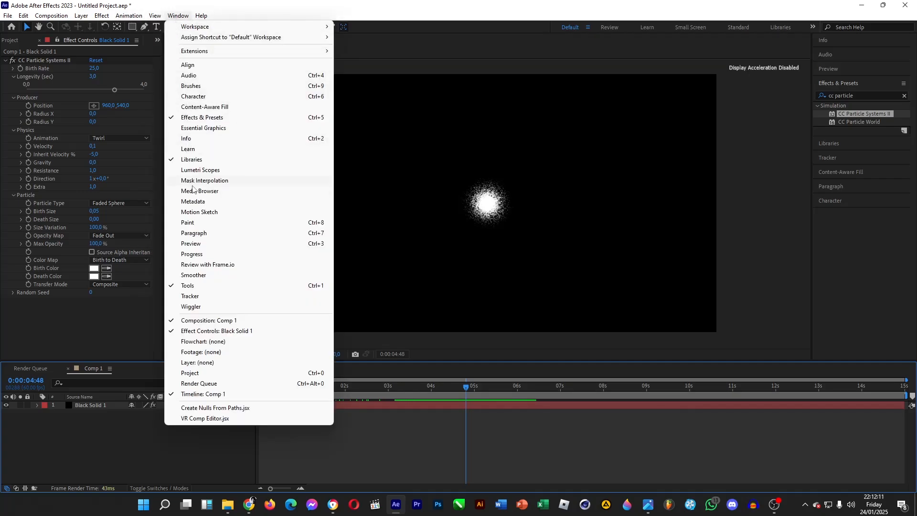
pyautogui.click(210, 211)
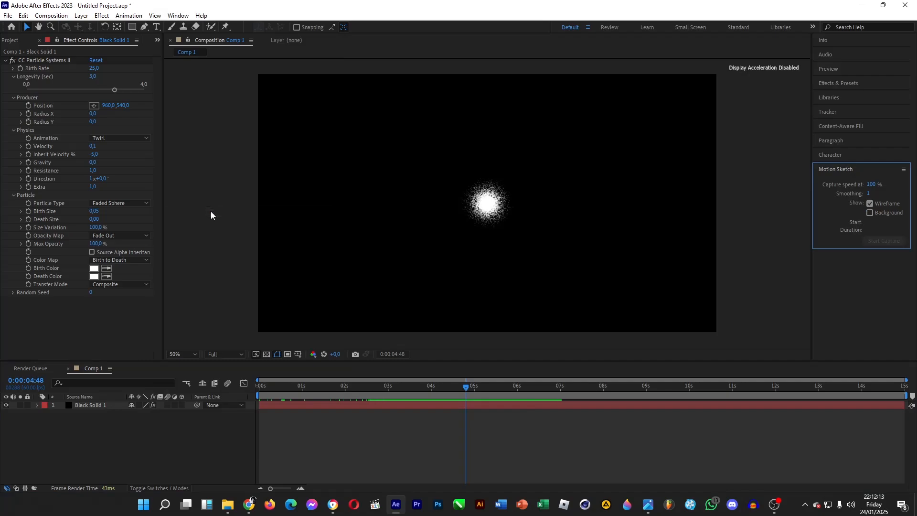
pyautogui.click(252, 390)
pyautogui.press('Home')
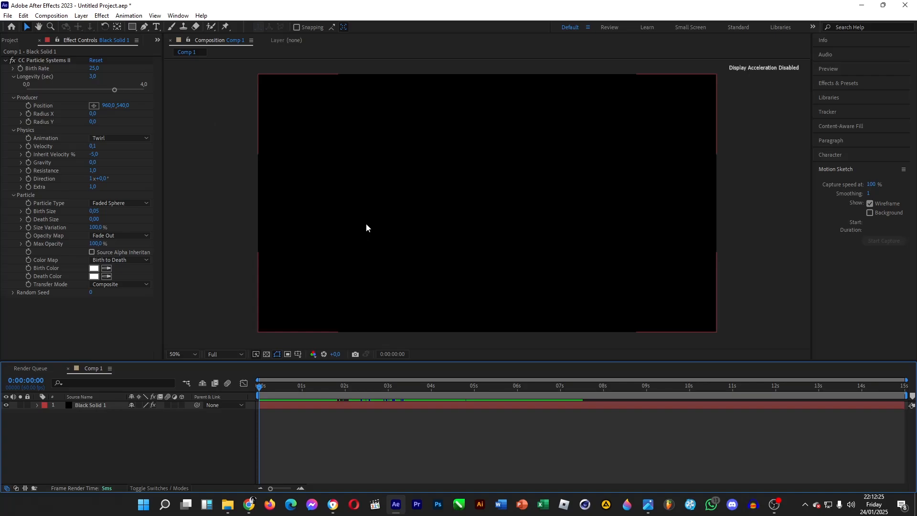
# Add a null object to the composition.
pyautogui.rightClick(177, 436)
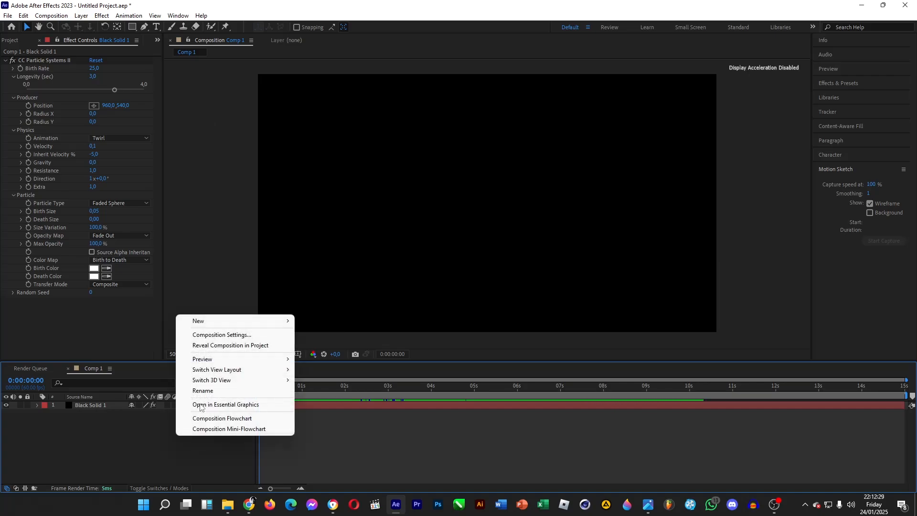
pyautogui.moveTo(264, 325)
pyautogui.click(325, 377)
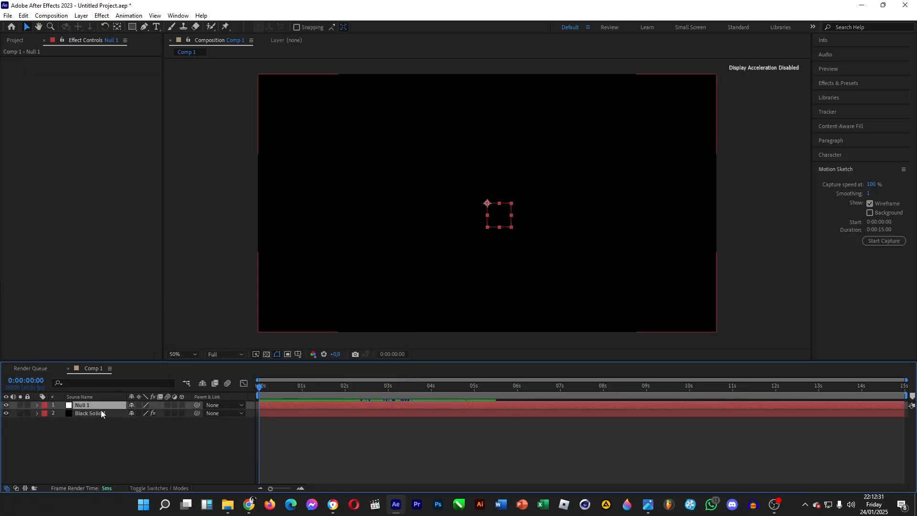
# Center the null's anchor point in its layer content and center the null in the view.
pyautogui.rightClick(88, 407)
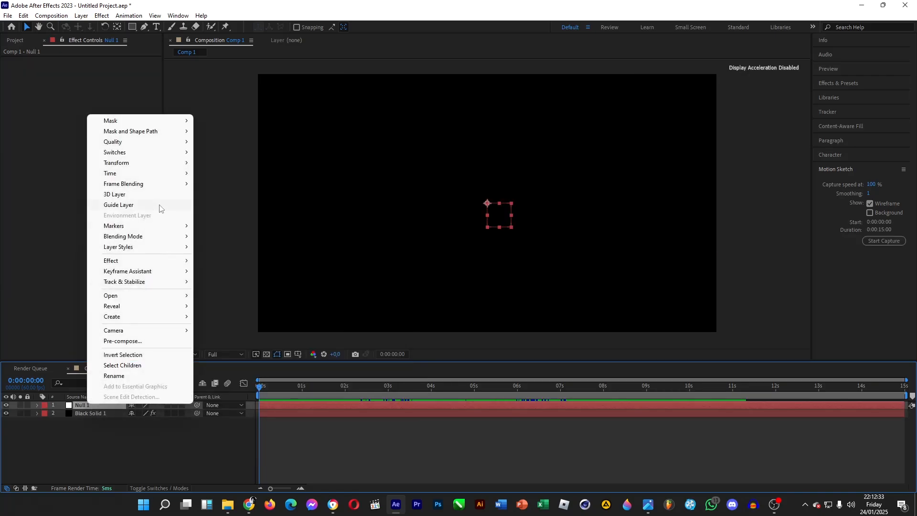
pyautogui.moveTo(158, 164)
pyautogui.click(246, 275)
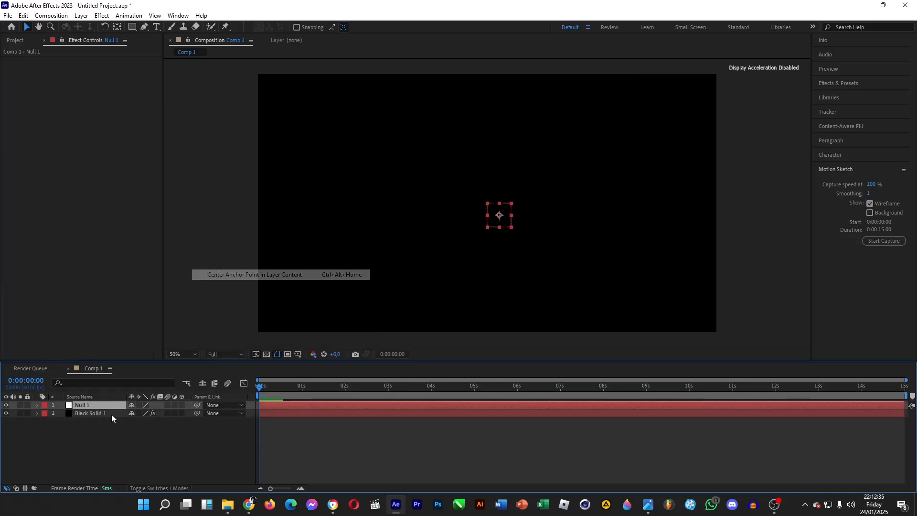
pyautogui.rightClick(96, 409)
pyautogui.moveTo(182, 168)
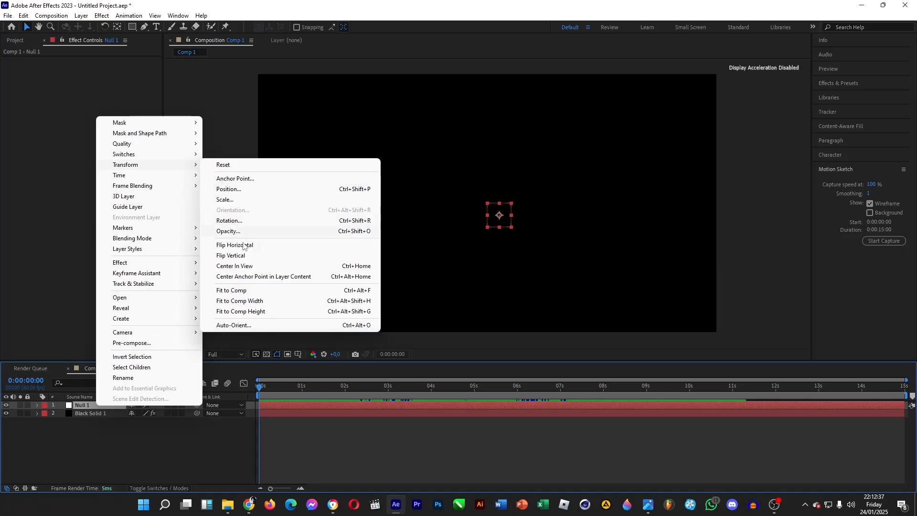
pyautogui.click(247, 269)
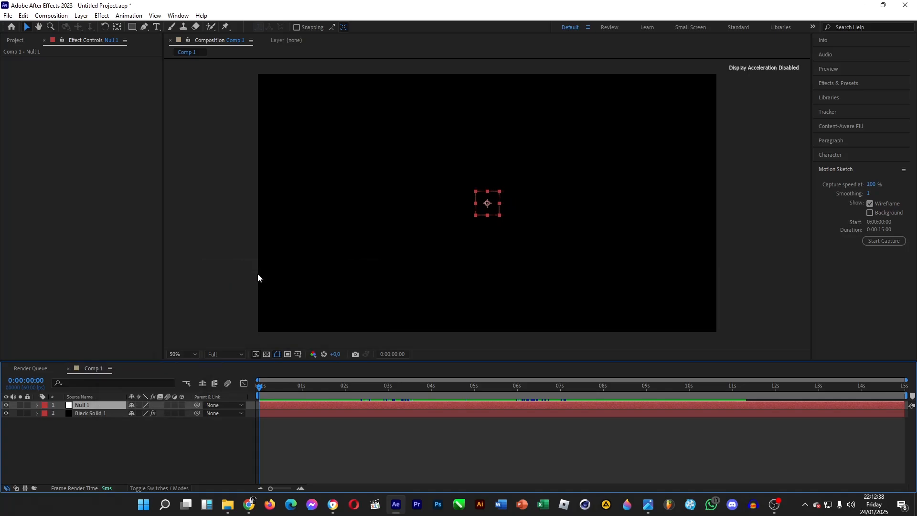
# Capture a Motion Sketch for the null, drawing a looping path that starts beyond the frame's lower-left corner and winds across the composition.
pyautogui.click(841, 168)
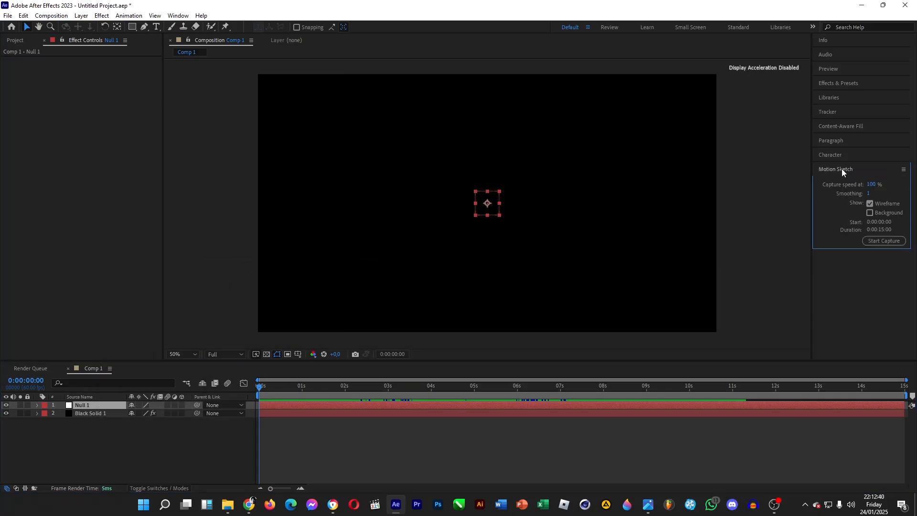
pyautogui.click(878, 241)
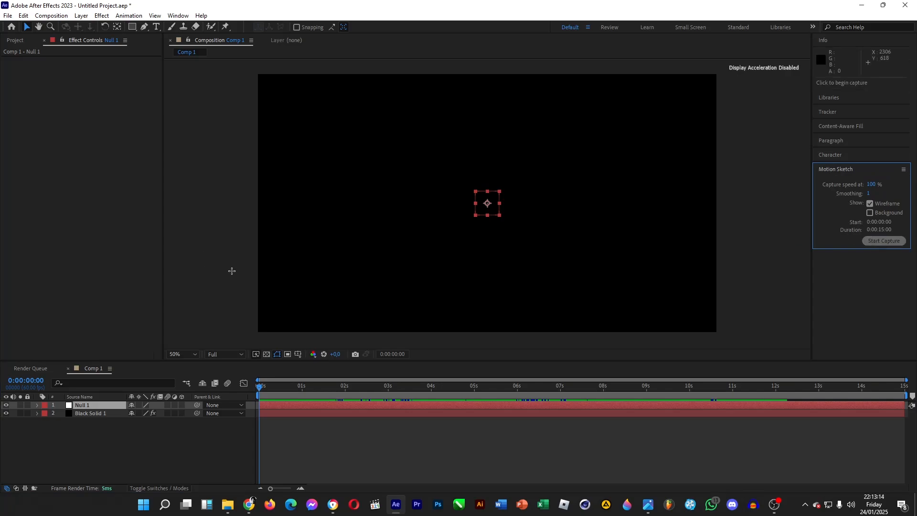
pyautogui.moveTo(213, 300)
pyautogui.mouseDown()
pyautogui.moveTo(284, 256)
pyautogui.moveTo(360, 178)
pyautogui.moveTo(354, 102)
pyautogui.moveTo(300, 164)
pyautogui.moveTo(353, 248)
pyautogui.moveTo(483, 183)
pyautogui.moveTo(473, 117)
pyautogui.moveTo(399, 167)
pyautogui.moveTo(405, 255)
pyautogui.moveTo(550, 266)
pyautogui.moveTo(647, 163)
pyautogui.moveTo(580, 115)
pyautogui.moveTo(533, 217)
pyautogui.moveTo(641, 270)
pyautogui.moveTo(720, 190)
pyautogui.moveTo(657, 162)
pyautogui.moveTo(514, 234)
pyautogui.moveTo(313, 284)
pyautogui.moveTo(210, 213)
pyautogui.moveTo(279, 144)
pyautogui.moveTo(548, 208)
pyautogui.moveTo(697, 233)
pyautogui.moveTo(756, 147)
pyautogui.moveTo(674, 71)
pyautogui.moveTo(520, 126)
pyautogui.moveTo(411, 233)
pyautogui.moveTo(274, 229)
pyautogui.moveTo(309, 103)
pyautogui.moveTo(508, 180)
pyautogui.moveTo(732, 228)
pyautogui.moveTo(712, 122)
pyautogui.moveTo(567, 171)
pyautogui.moveTo(364, 275)
pyautogui.moveTo(267, 124)
pyautogui.moveTo(406, 76)
pyautogui.moveTo(544, 178)
pyautogui.moveTo(691, 207)
pyautogui.moveTo(665, 119)
pyautogui.moveTo(357, 263)
pyautogui.moveTo(280, 126)
pyautogui.moveTo(410, 149)
pyautogui.moveTo(519, 254)
pyautogui.moveTo(665, 195)
pyautogui.moveTo(589, 115)
pyautogui.moveTo(446, 233)
pyautogui.moveTo(309, 290)
pyautogui.moveTo(235, 178)
pyautogui.moveTo(391, 197)
pyautogui.moveTo(563, 295)
pyautogui.moveTo(702, 247)
pyautogui.moveTo(677, 126)
pyautogui.moveTo(510, 148)
pyautogui.moveTo(357, 281)
pyautogui.moveTo(257, 216)
pyautogui.moveTo(464, 100)
pyautogui.moveTo(571, 214)
pyautogui.moveTo(394, 315)
pyautogui.moveTo(387, 158)
pyautogui.moveTo(813, 229)
pyautogui.mouseUp()
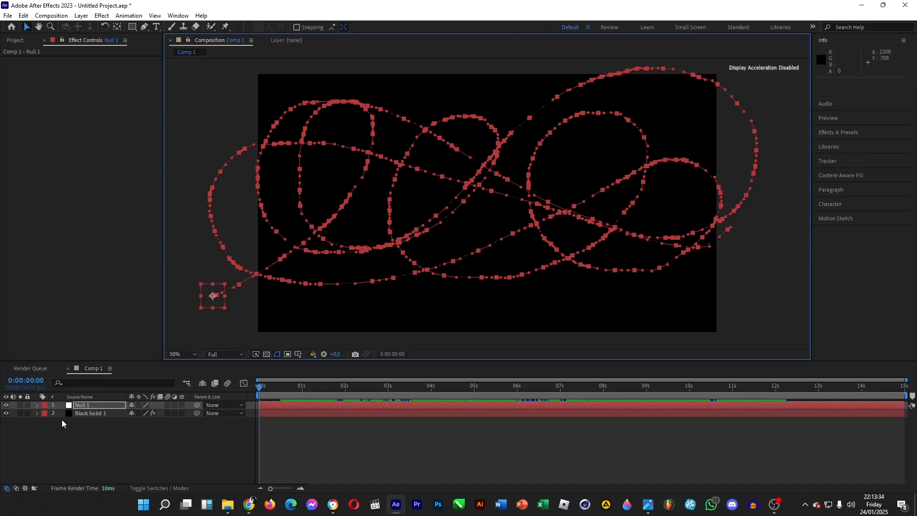
# Link the Producer Position of CC Particle Systems II on Black Solid 1 to the null's Position property.
pyautogui.click(37, 405)
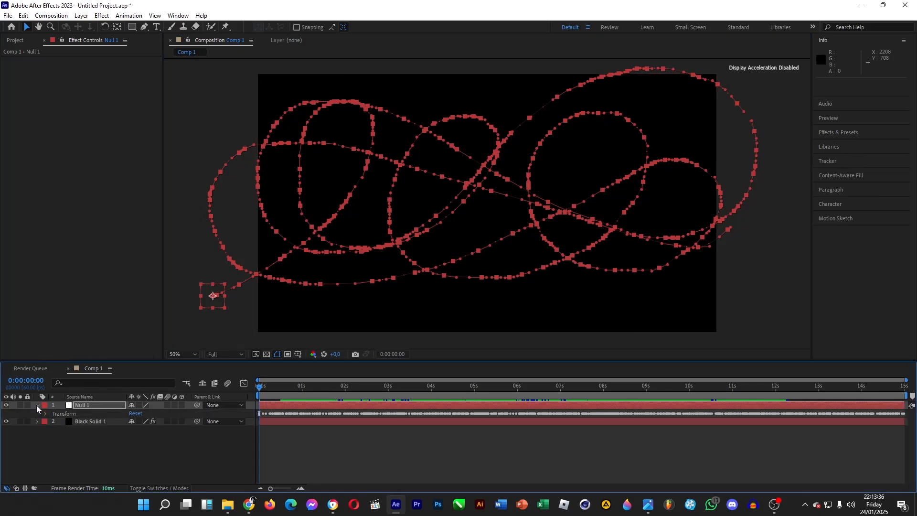
pyautogui.click(45, 413)
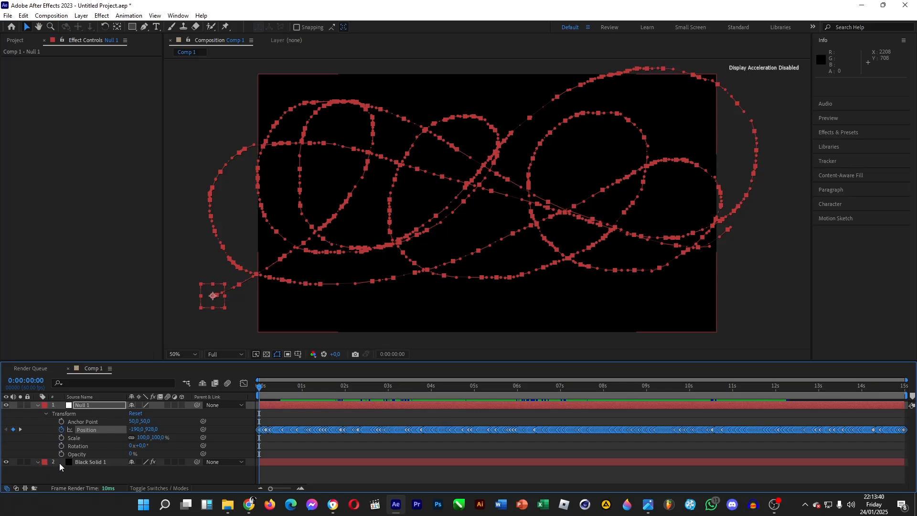
pyautogui.click(102, 462)
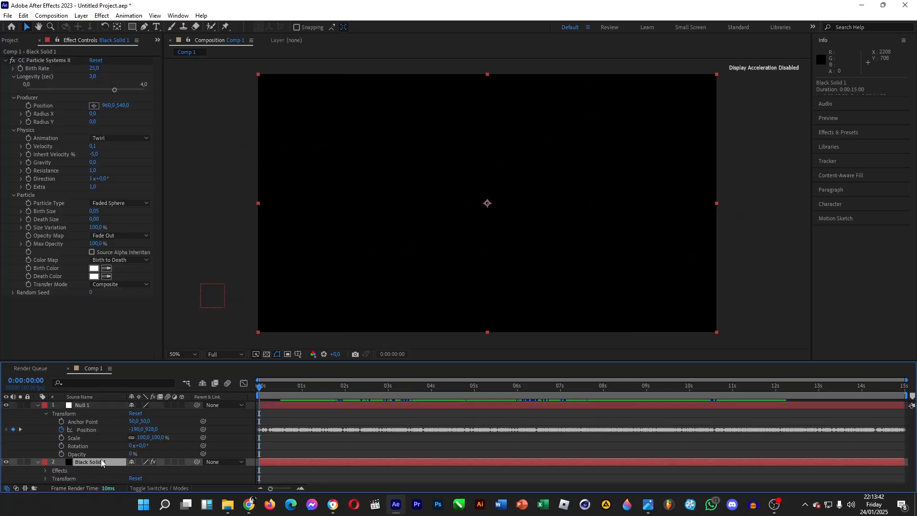
pyautogui.click(46, 471)
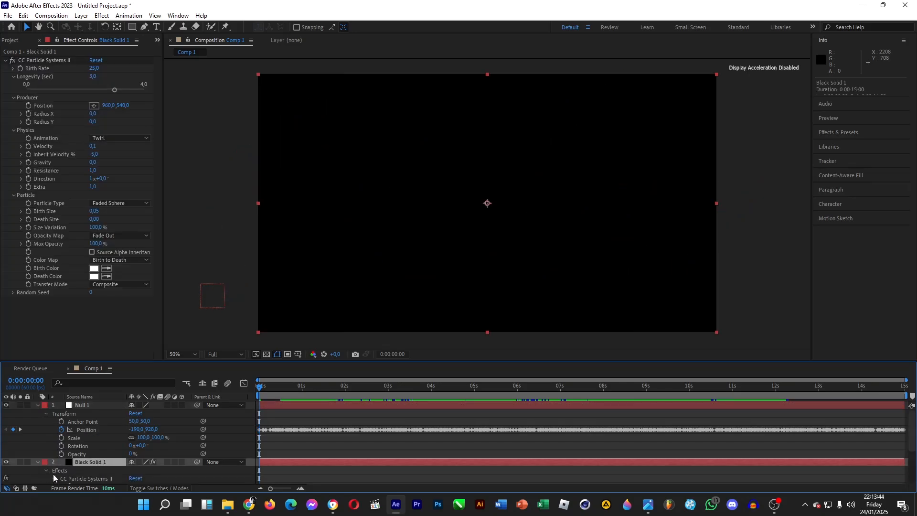
pyautogui.click(53, 479)
pyautogui.click(62, 440)
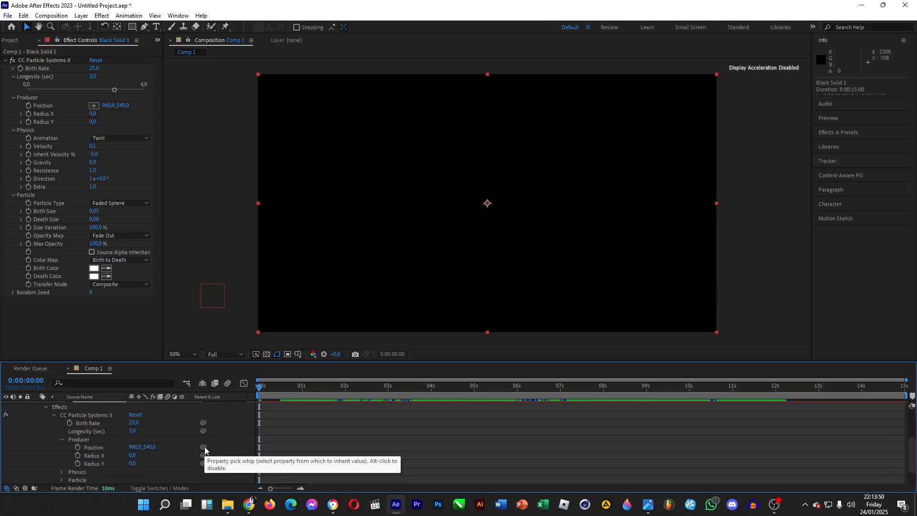
pyautogui.moveTo(203, 448); pyautogui.dragTo(89, 433)
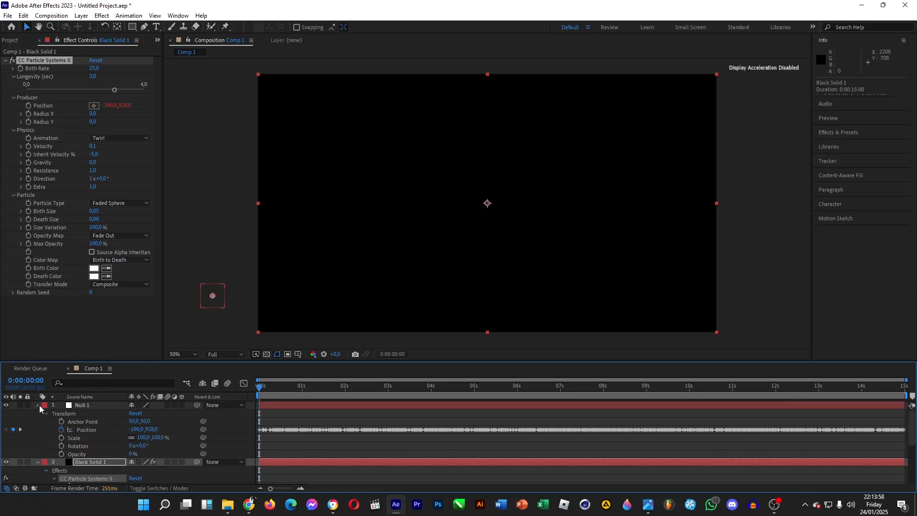
# Collapse the layer properties and scrub to about 0:00:01:03 to preview the particle trail following the null.
pyautogui.click(38, 414)
pyautogui.click(210, 441)
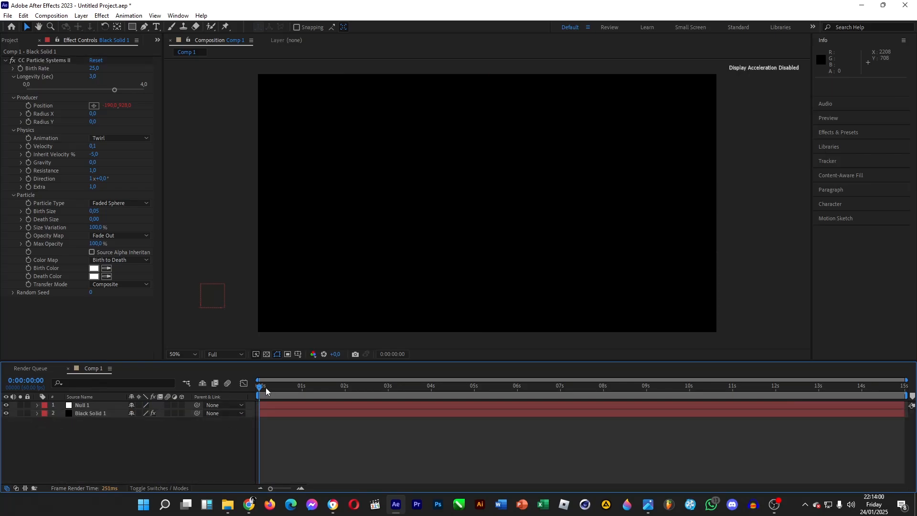
pyautogui.moveTo(261, 392); pyautogui.dragTo(307, 435)
# Apply the Glow effect to Black Solid 1 with Glow Threshold 100%, Glow Radius 89 and Glow Intensity 4.4.
pyautogui.click(88, 405)
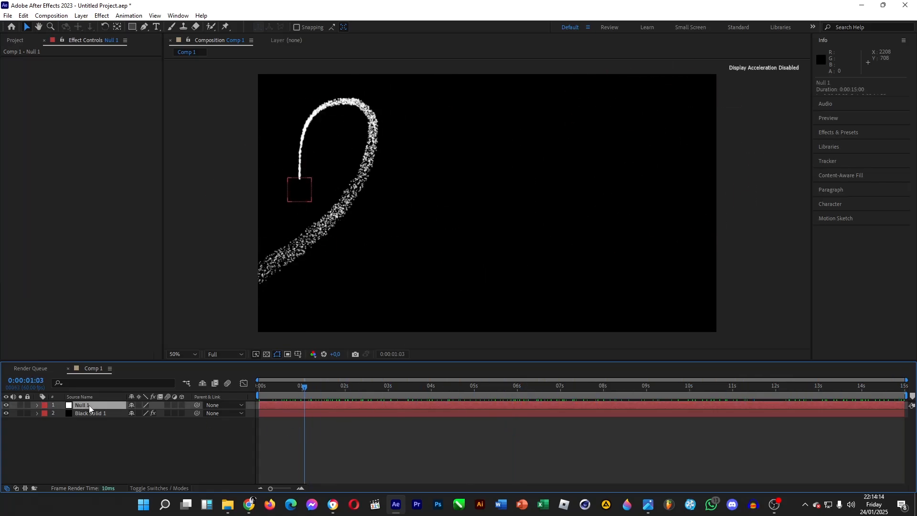
pyautogui.click(95, 416)
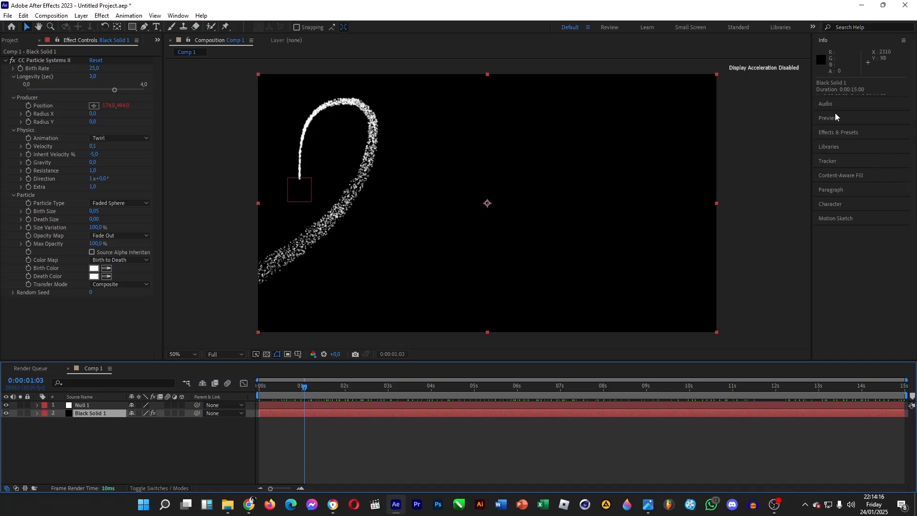
pyautogui.click(838, 134)
pyautogui.click(845, 96)
pyautogui.write('glow')
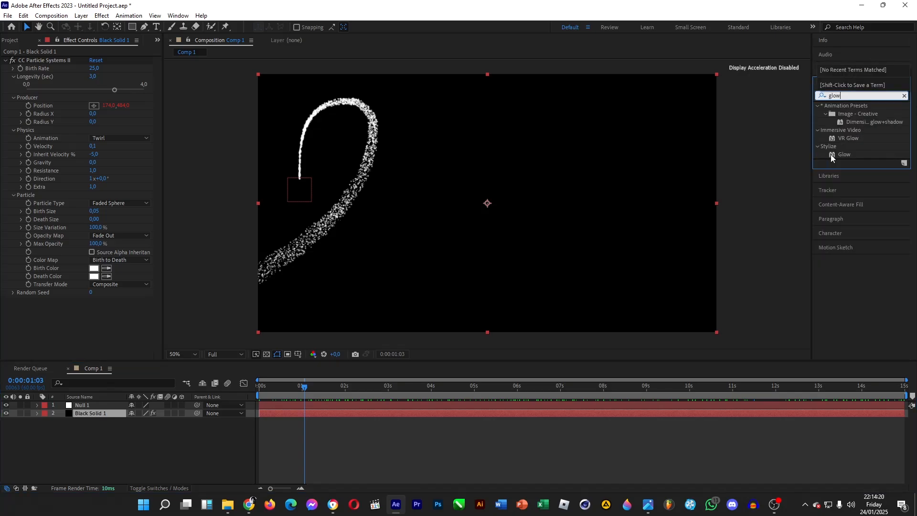
pyautogui.moveTo(832, 155); pyautogui.dragTo(103, 411)
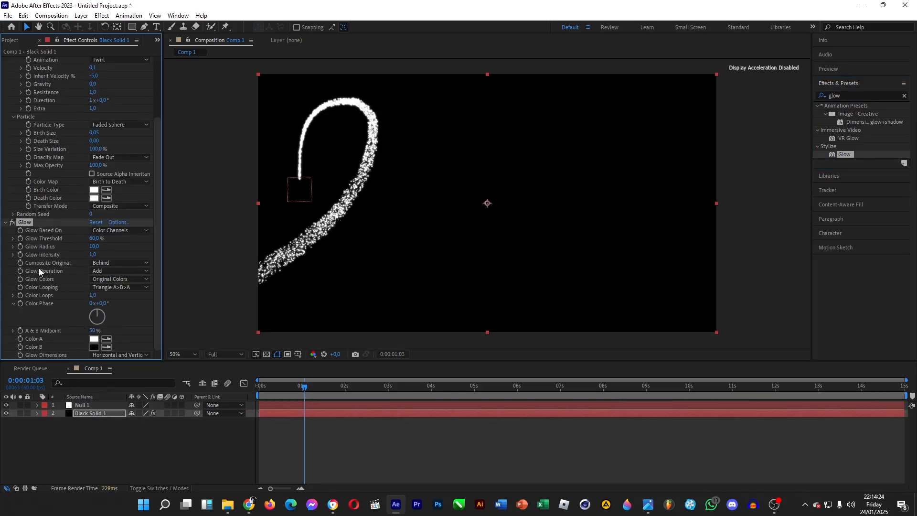
pyautogui.moveTo(94, 250); pyautogui.dragTo(258, 256)
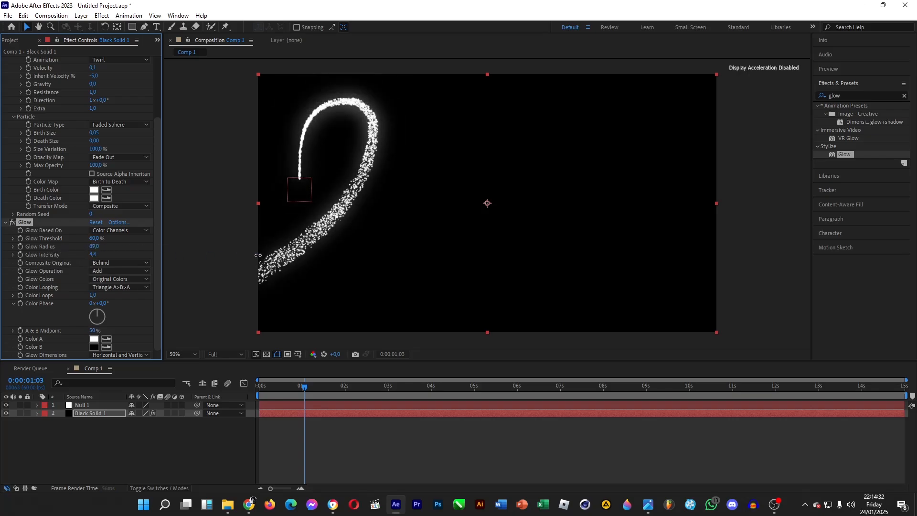
pyautogui.moveTo(95, 239); pyautogui.dragTo(240, 239)
# Add a second Glow effect to Black Solid 1 with Glow Threshold 86.3%, Glow Radius 3 and Glow Intensity 0.5.
pyautogui.moveTo(891, 158); pyautogui.dragTo(93, 411)
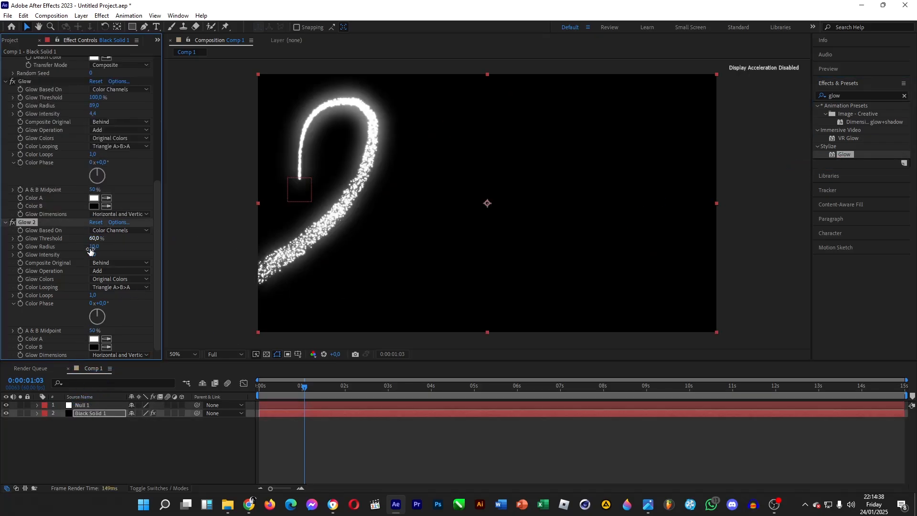
pyautogui.moveTo(94, 246); pyautogui.dragTo(230, 263)
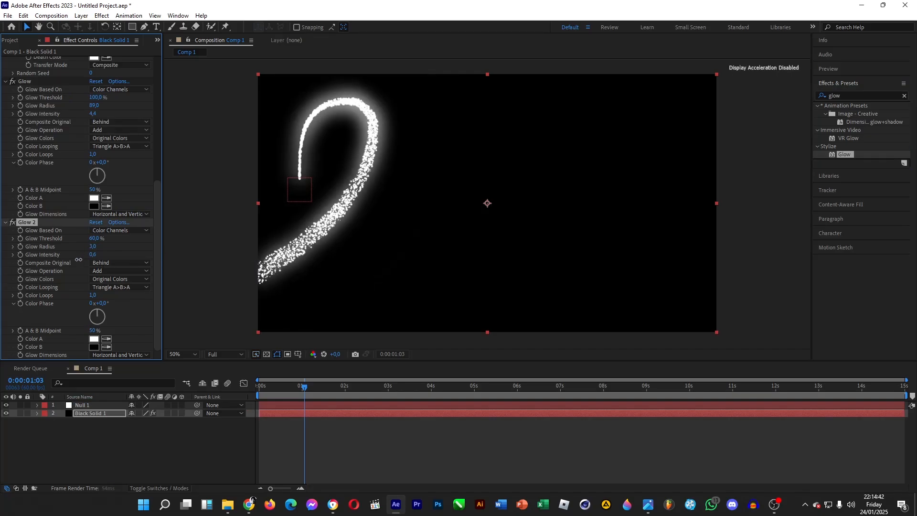
pyautogui.moveTo(95, 257); pyautogui.dragTo(57, 254)
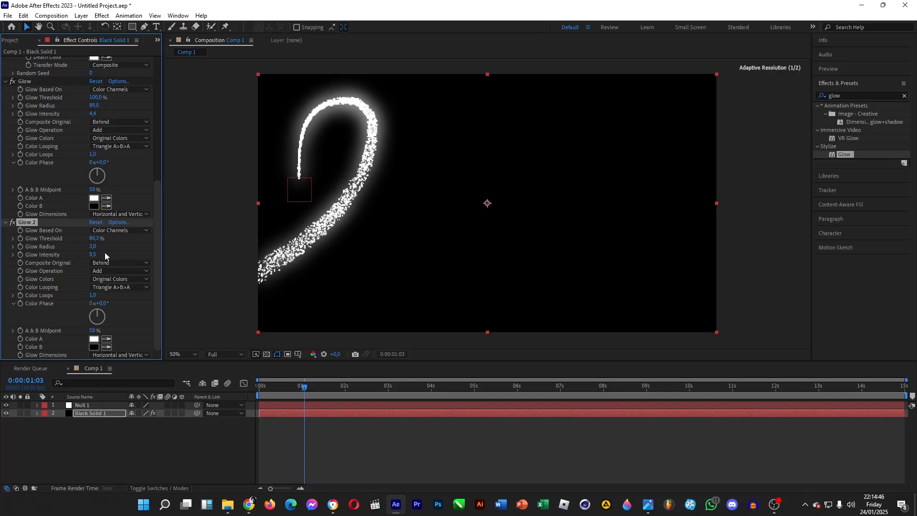
# Add a third Glow to Black Solid 1 with threshold 54.5%, radius 646 and intensity 0, and preview the trail at about 0:00:07:45.
pyautogui.moveTo(110, 415); pyautogui.dragTo(91, 414)
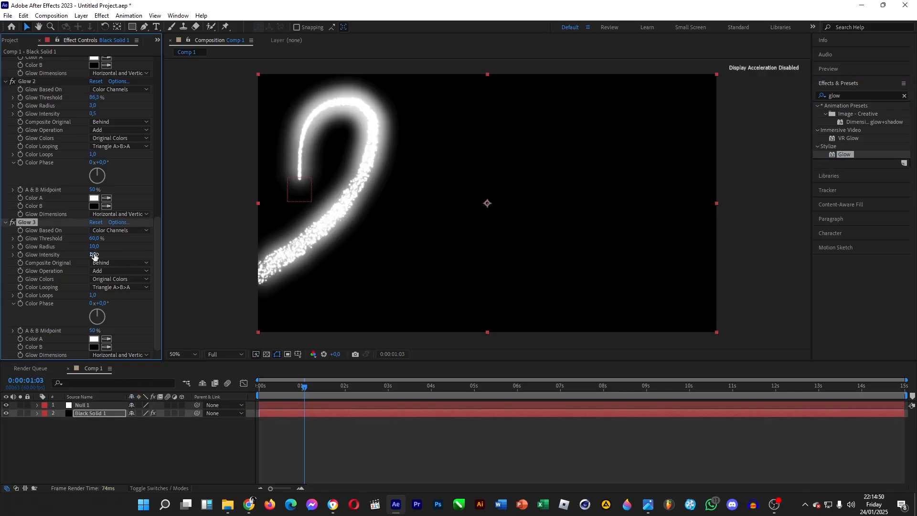
pyautogui.moveTo(93, 248); pyautogui.dragTo(53, 262)
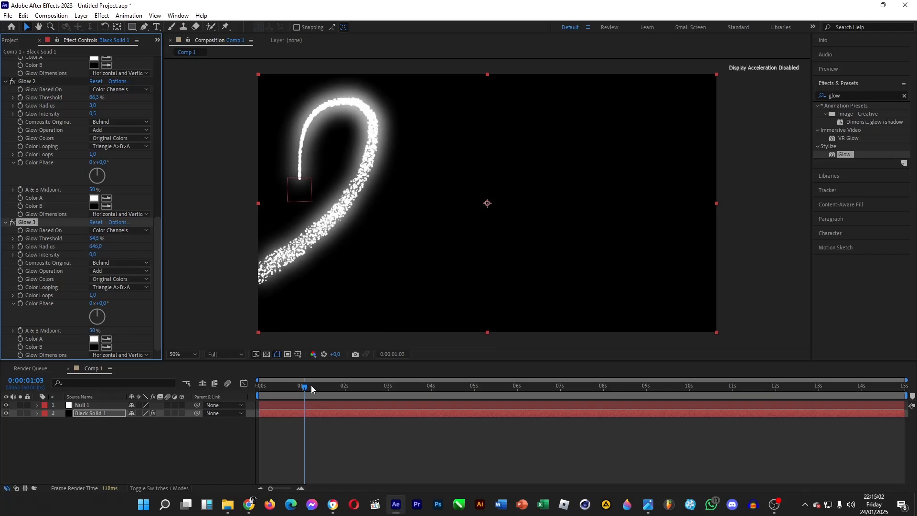
pyautogui.moveTo(316, 389); pyautogui.dragTo(593, 398)
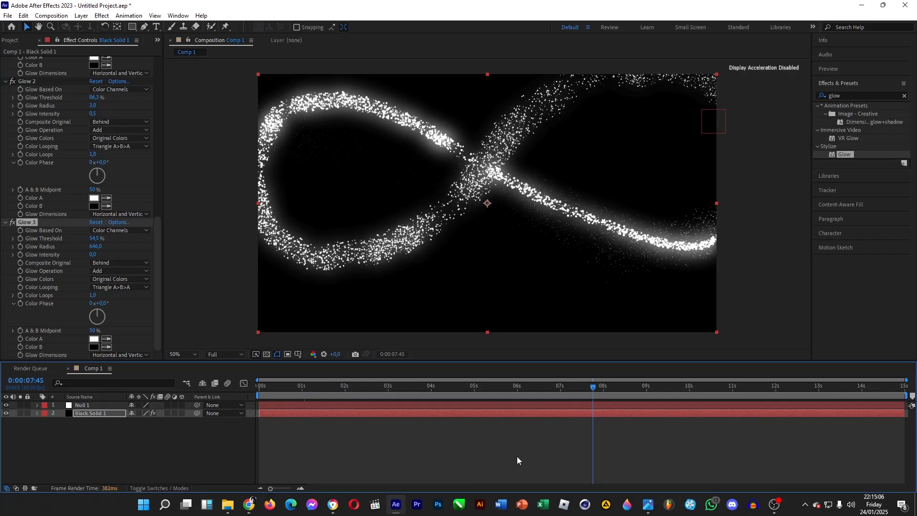